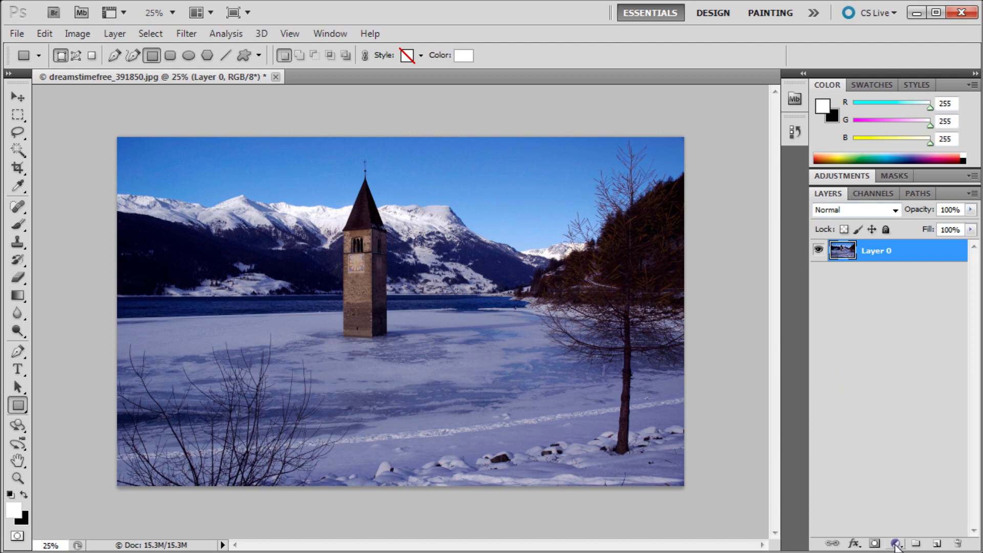
Add a Hue/Saturation adjustment layer with Saturation at -100 to turn the bell tower photo black and white
click(896, 545)
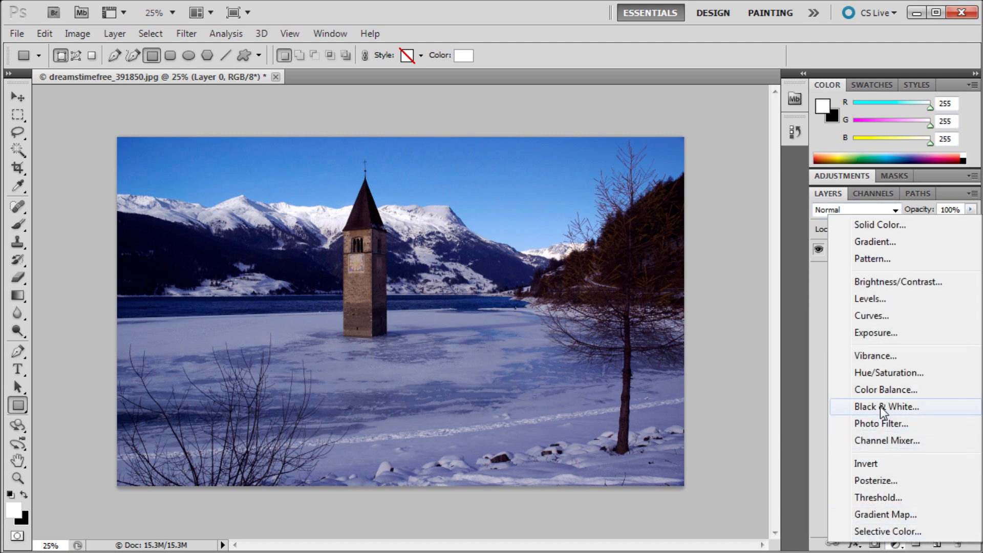
click(889, 373)
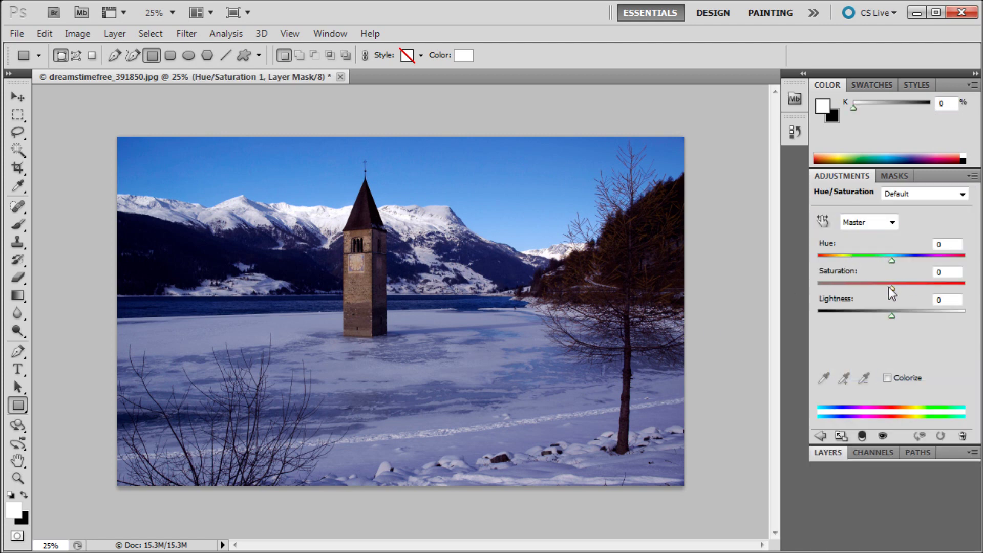
drag(892, 288, 801, 285)
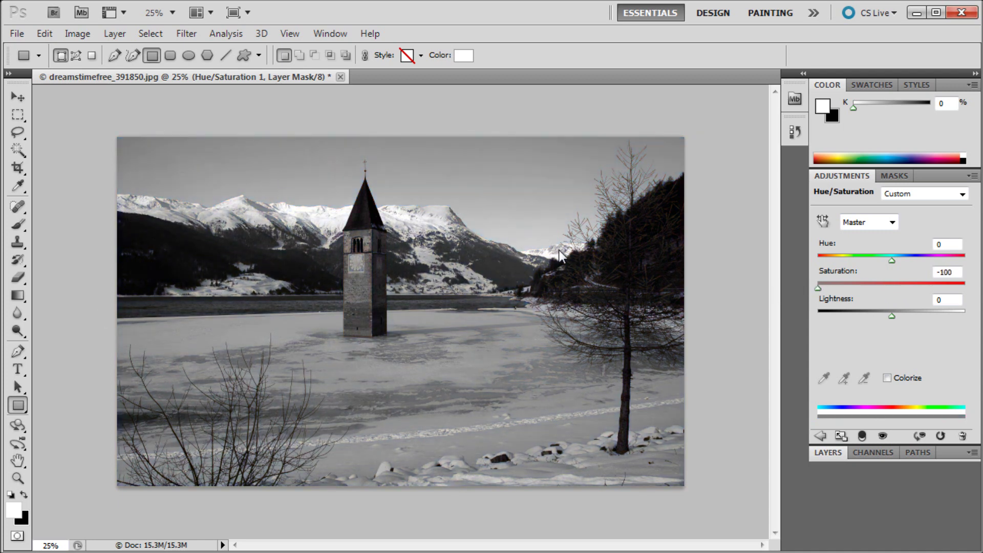
click(825, 453)
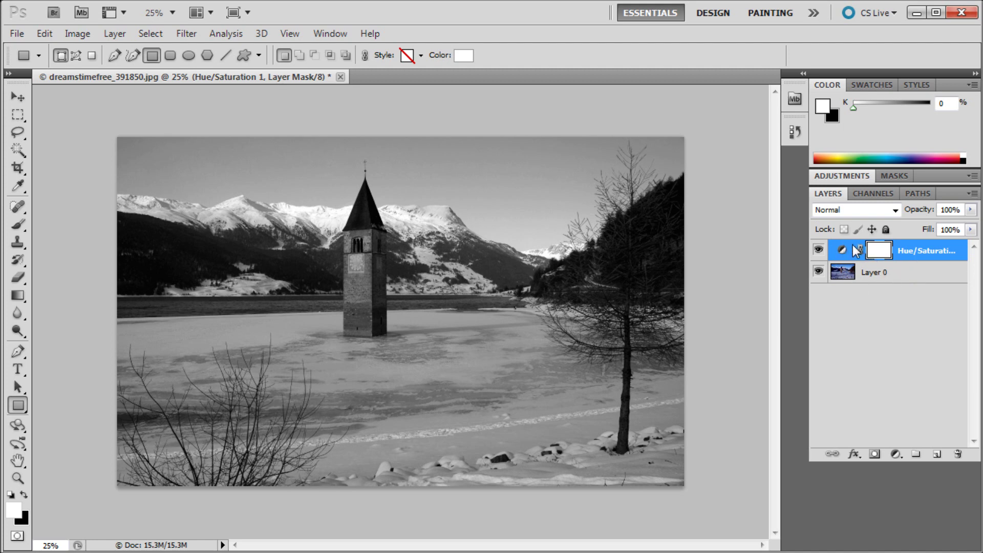
click(77, 34)
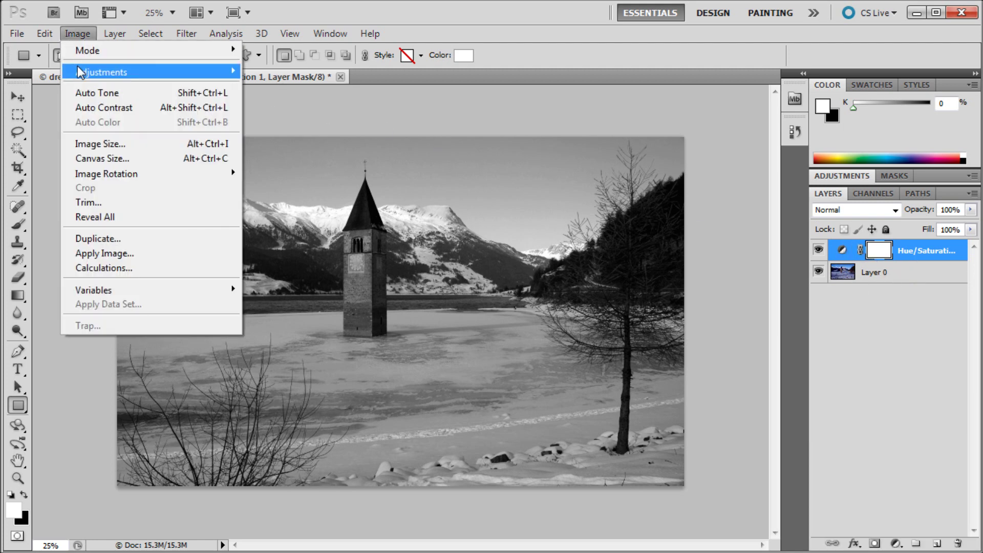
mouse_move(102, 71)
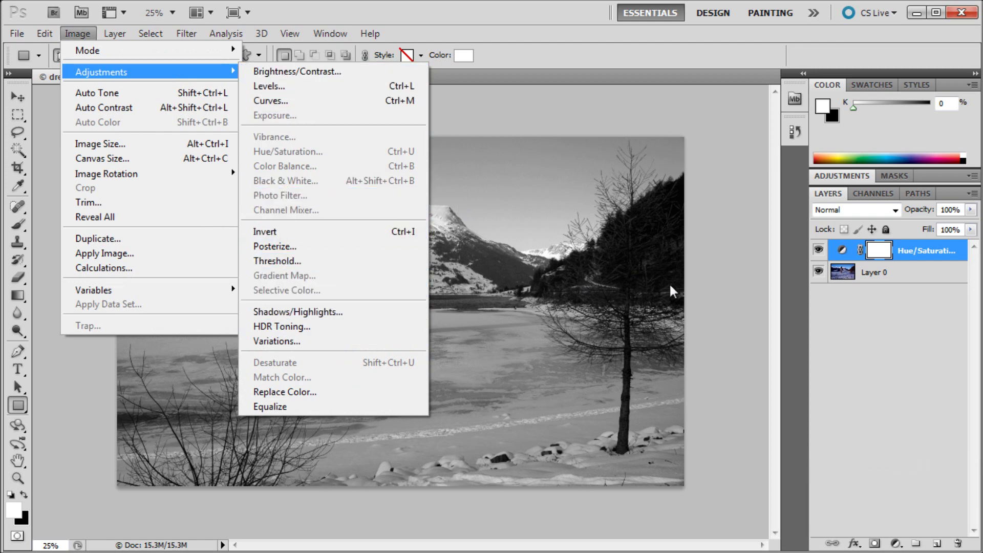
click(733, 282)
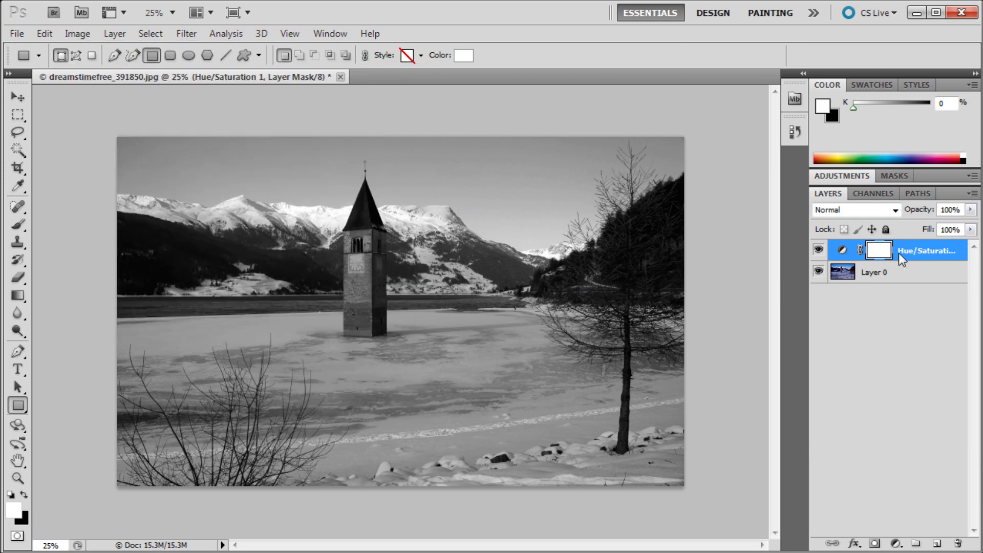
click(819, 249)
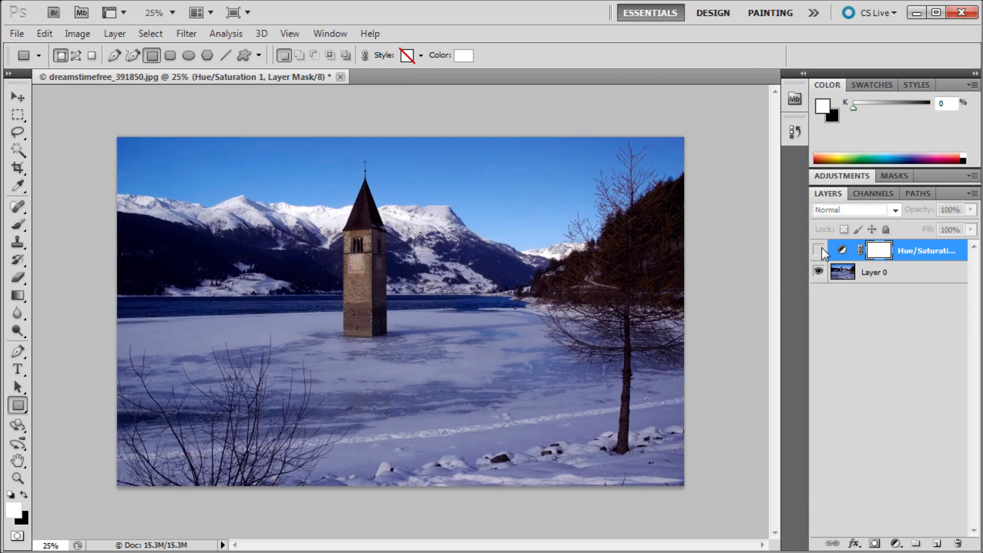
click(819, 250)
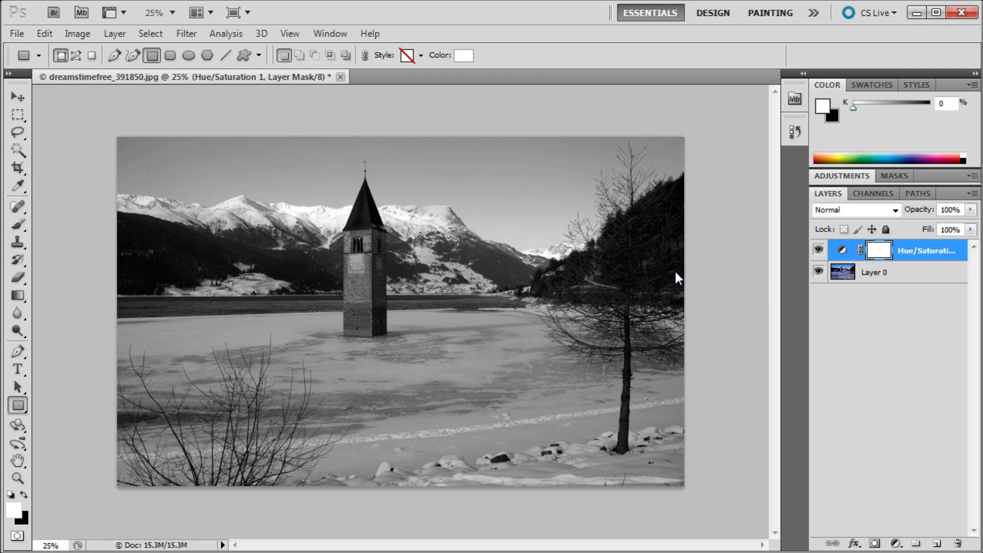
Add a new layer, pick tan brown a98546 as the shape colour, and draw a rectangle covering the photo
click(937, 543)
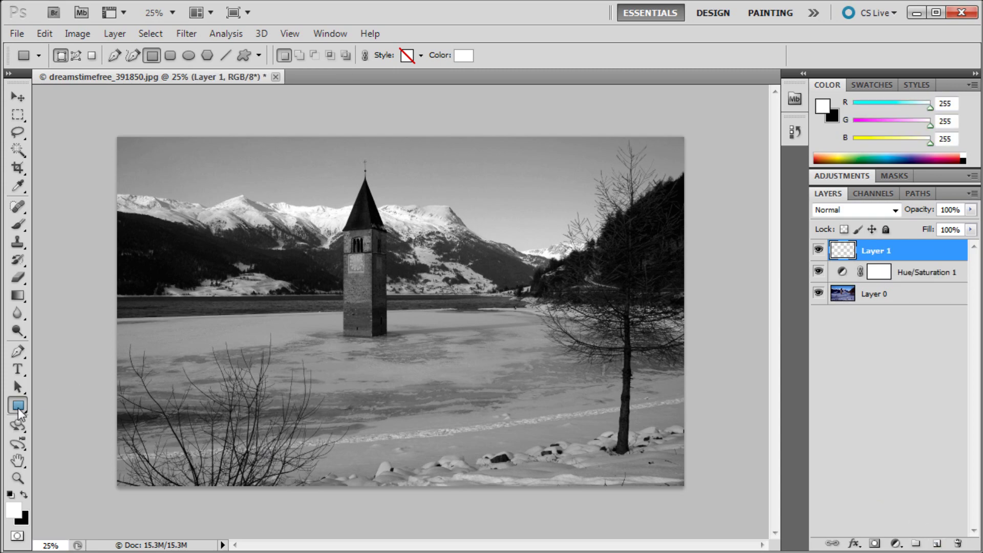
click(464, 55)
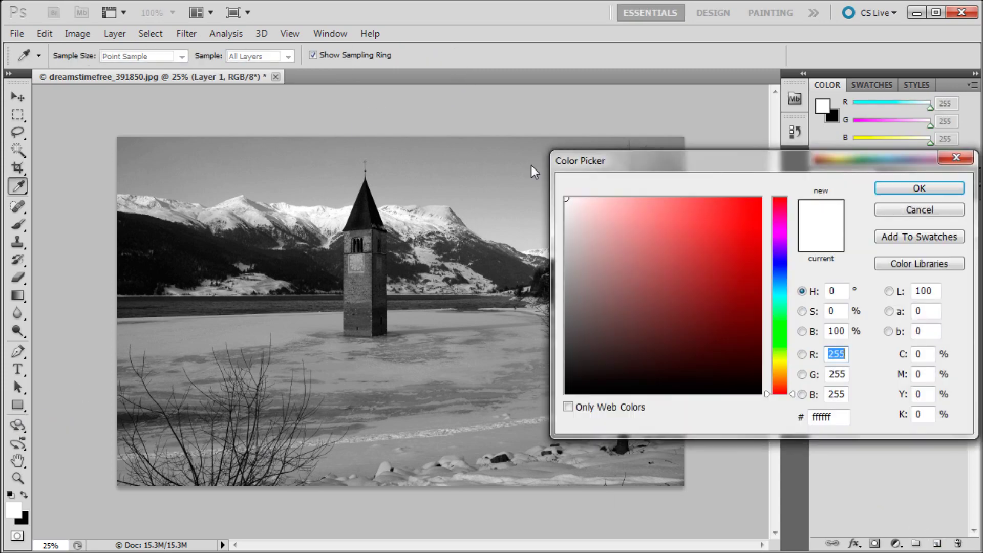
drag(767, 394, 773, 373)
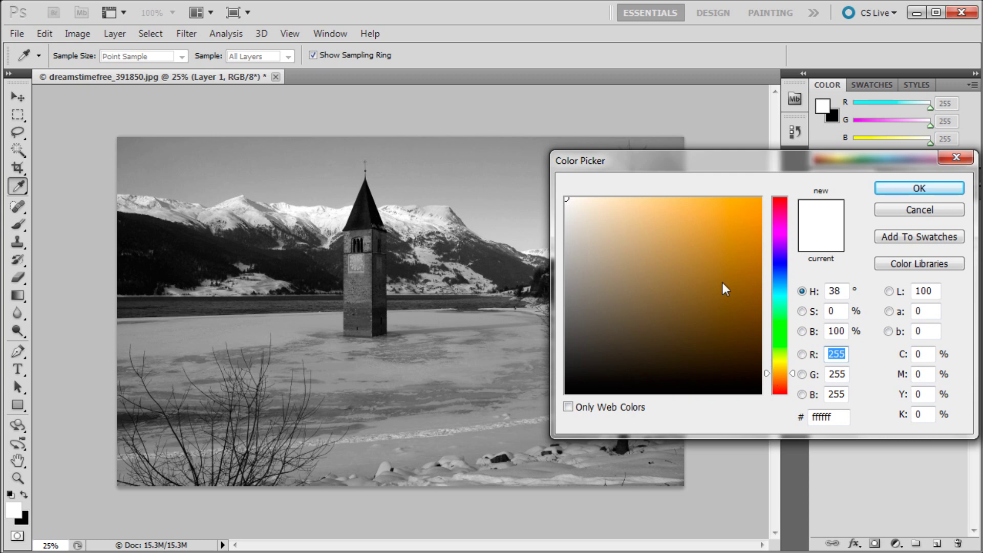
drag(726, 290, 681, 263)
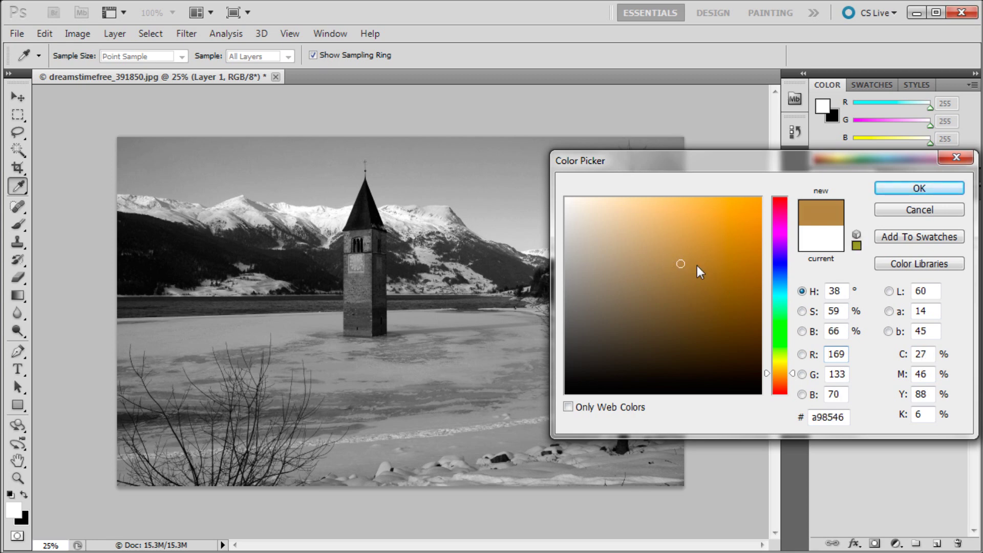
click(905, 186)
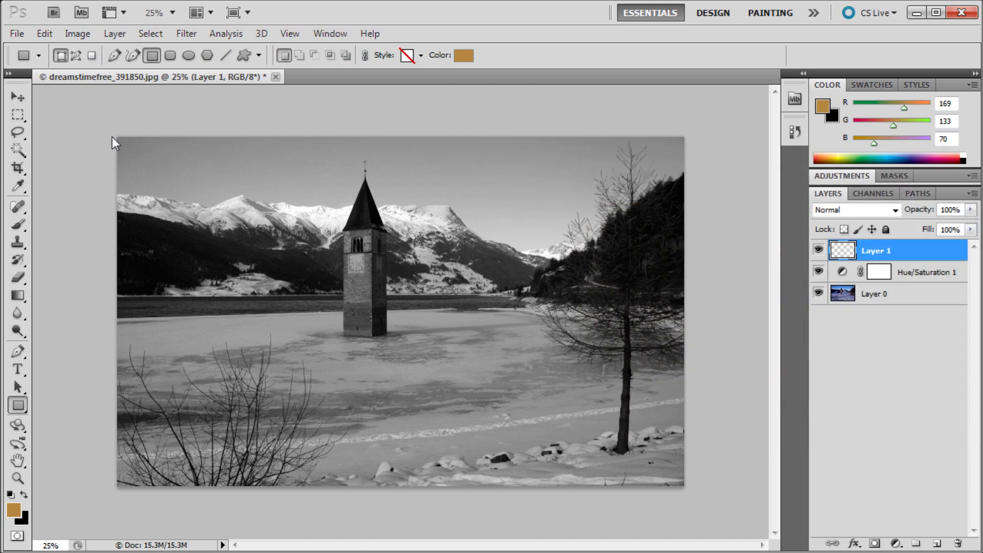
drag(112, 135, 690, 491)
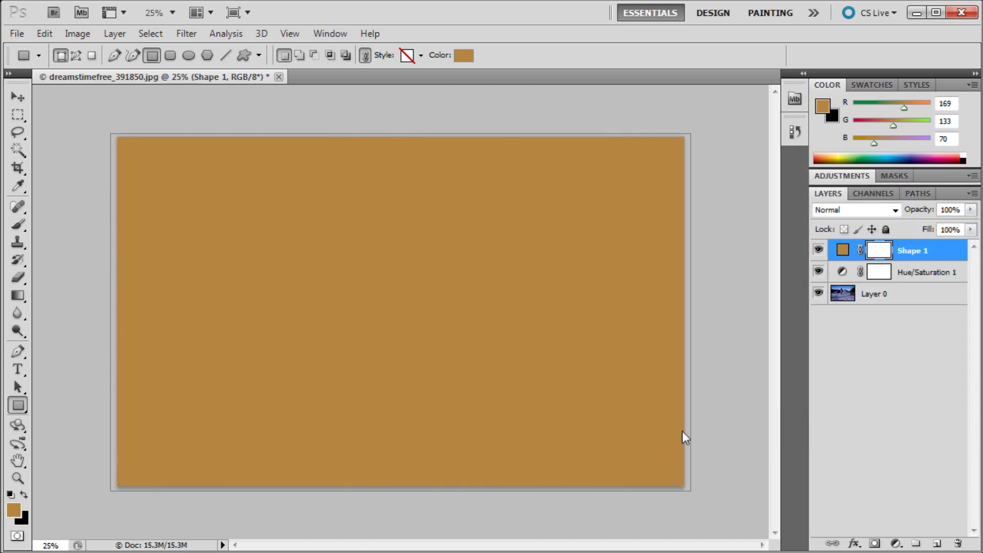
Set the tan Shape 1 layer to Color blend mode at 65% opacity
click(864, 210)
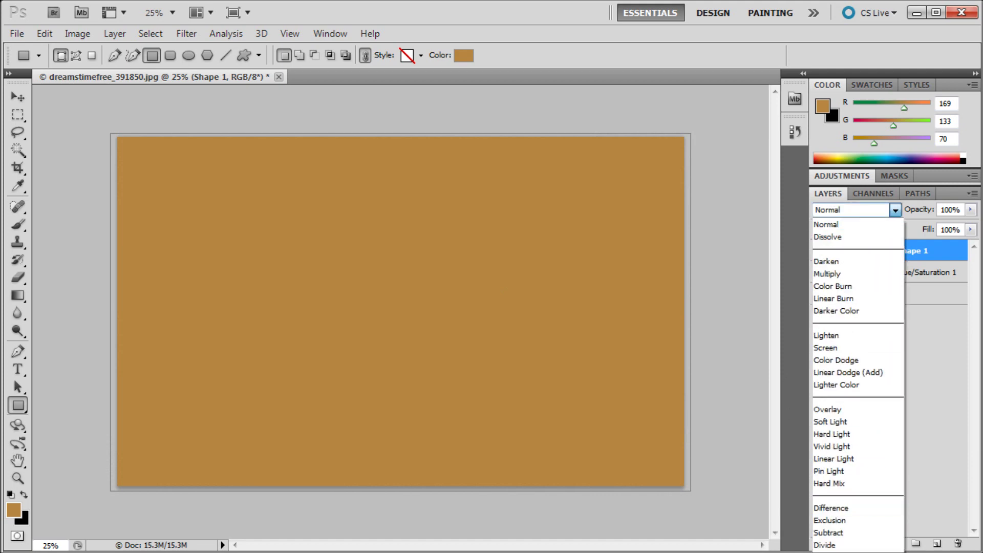
click(875, 484)
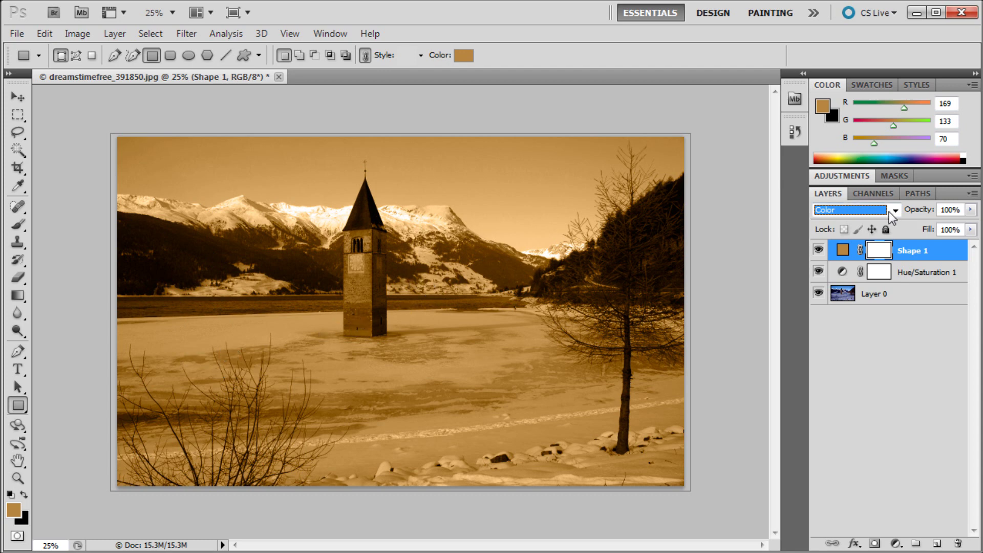
click(971, 210)
drag(970, 226, 954, 233)
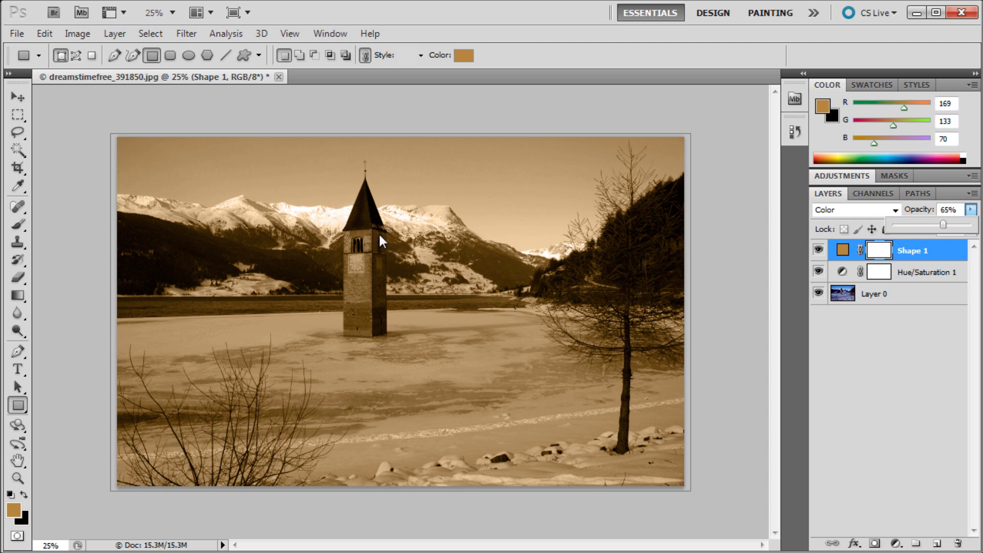
Add a new layer on top and fill it with white
click(938, 543)
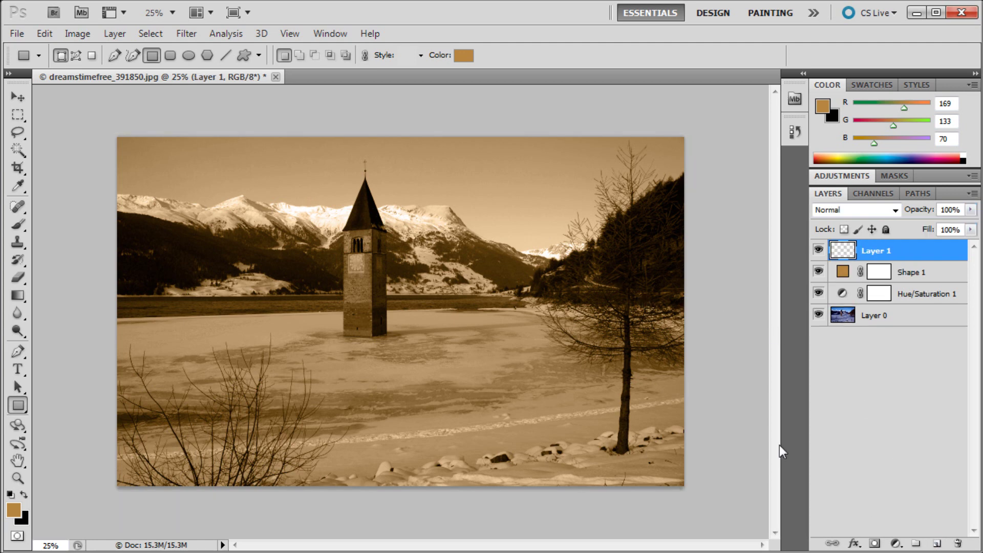
click(10, 494)
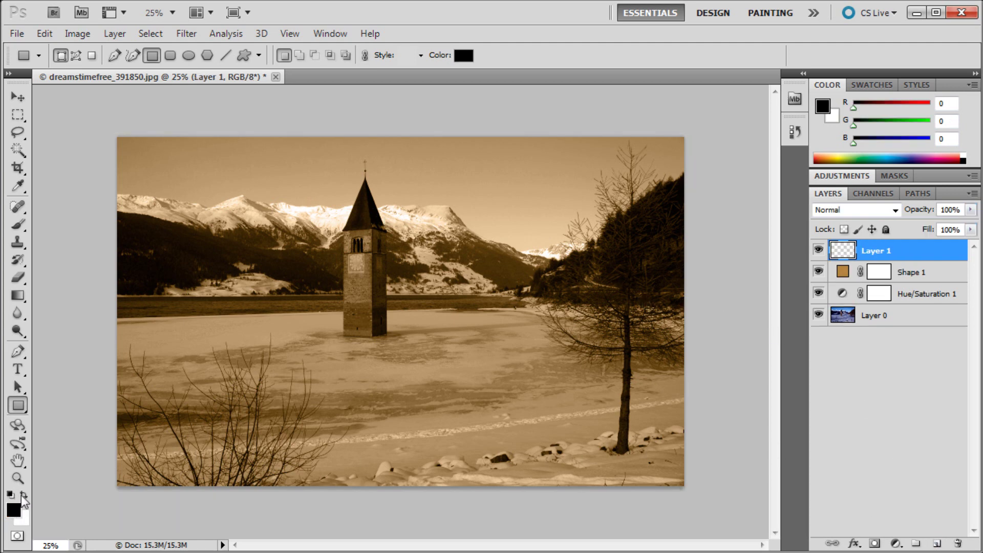
click(23, 495)
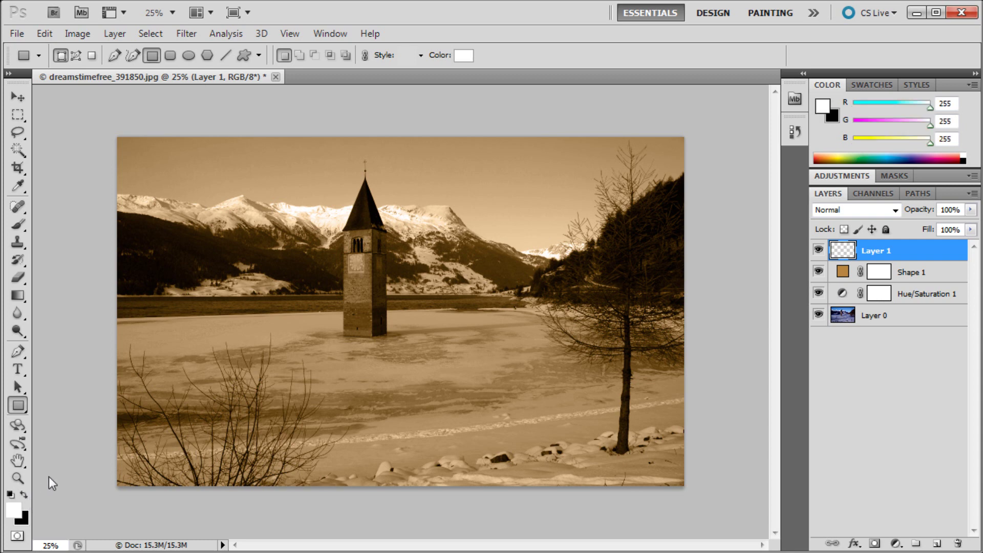
key(alt+BackSpace)
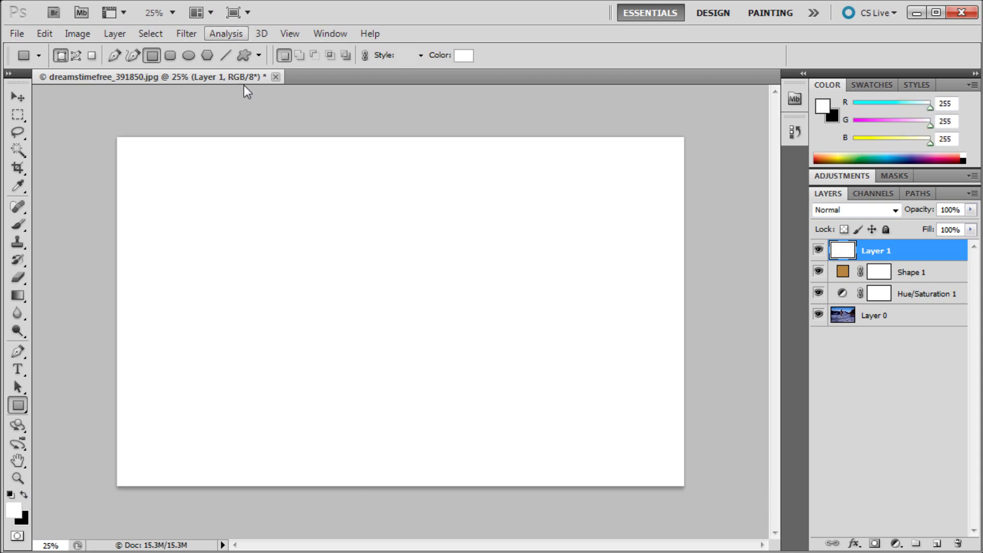
Apply Add Noise to the white layer at 40%, Uniform, with Monochromatic checked
click(182, 35)
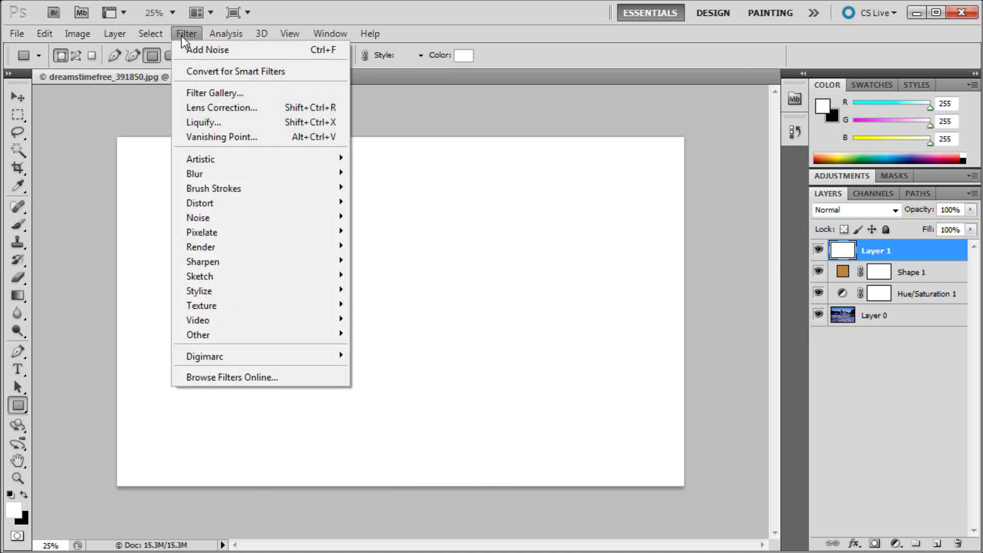
mouse_move(257, 217)
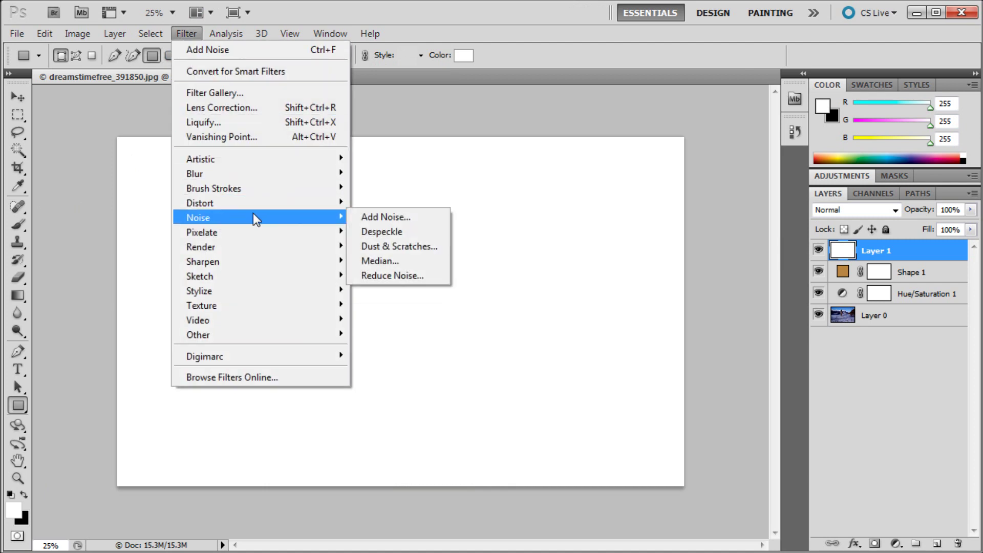
click(364, 216)
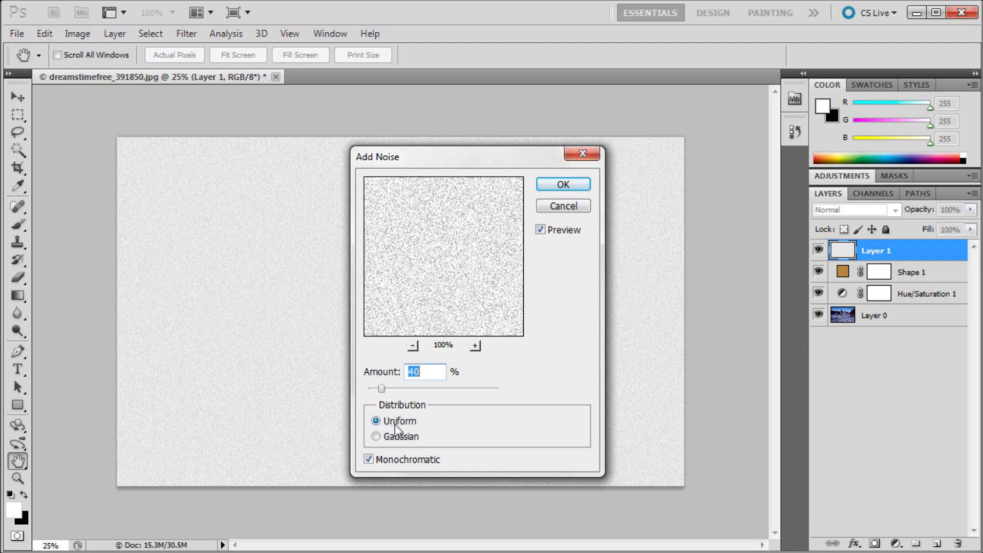
click(367, 459)
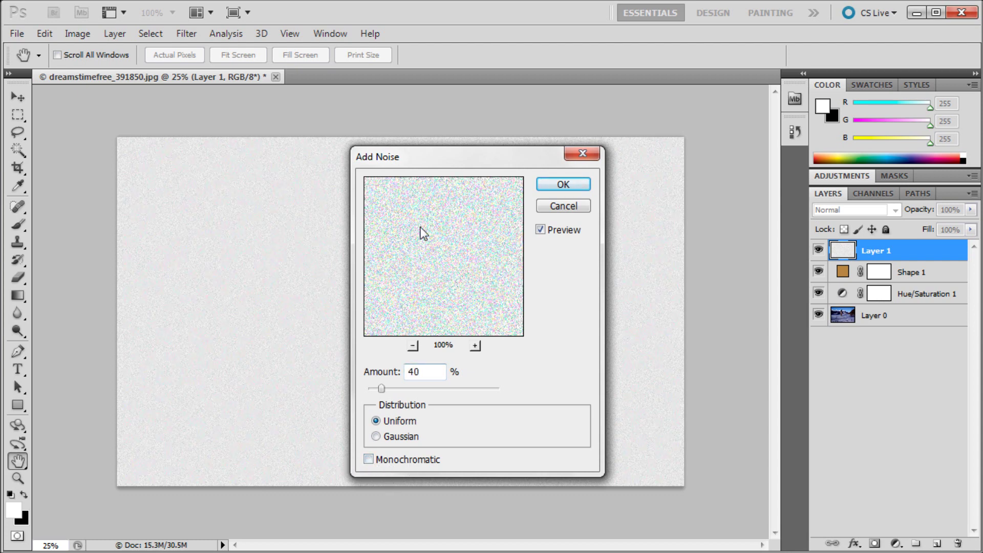
click(369, 460)
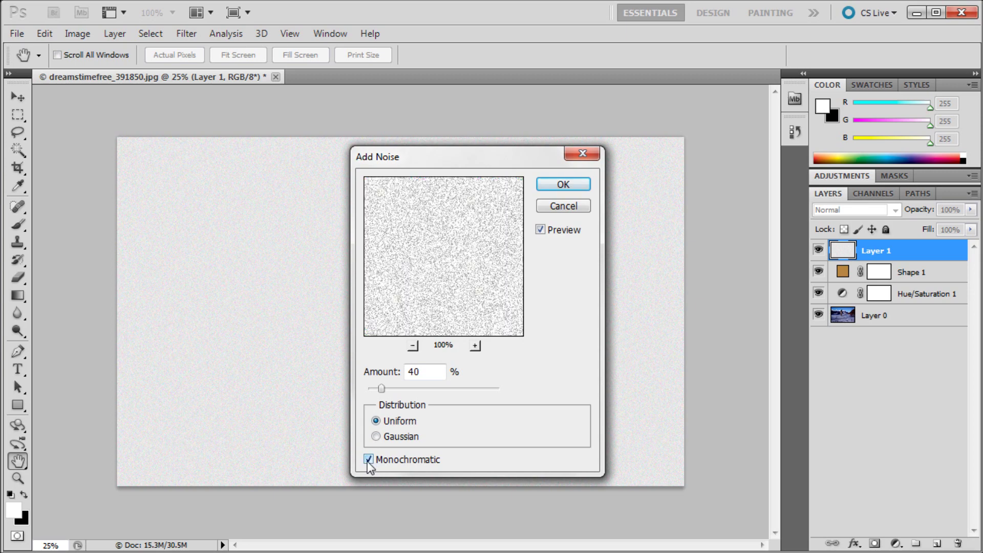
click(552, 186)
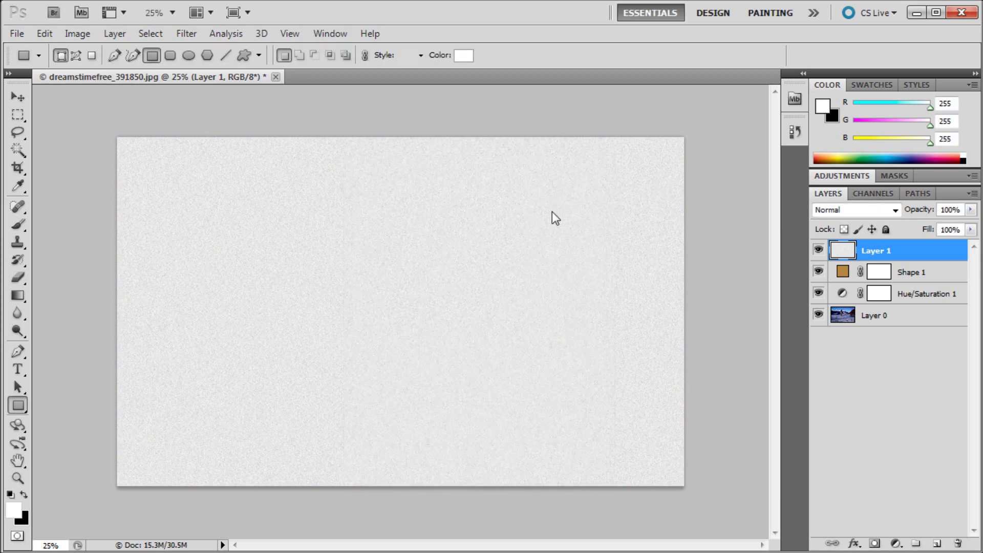
click(871, 211)
Blend the noise layer in Multiply at about 35% opacity, then toggle its visibility to compare
click(844, 272)
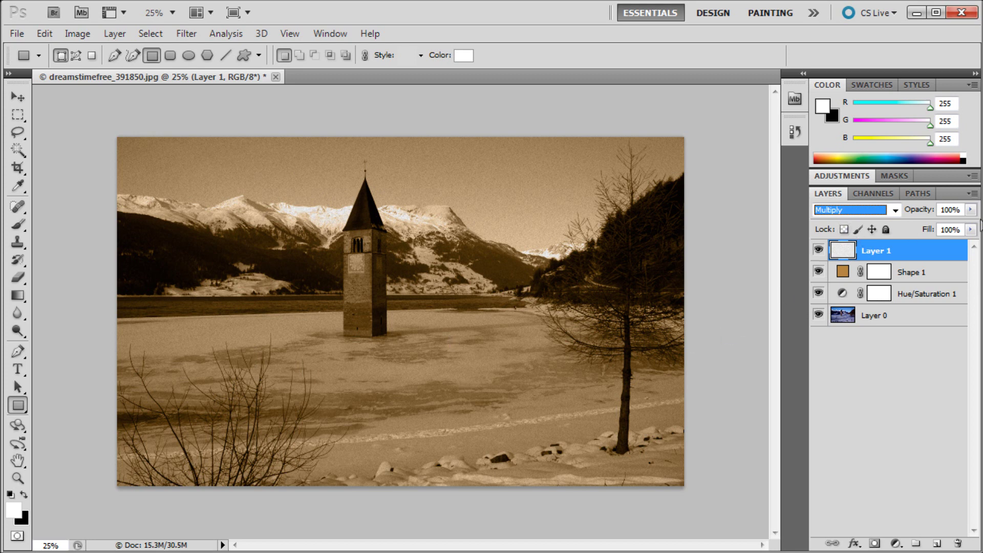
click(971, 210)
drag(971, 224, 917, 226)
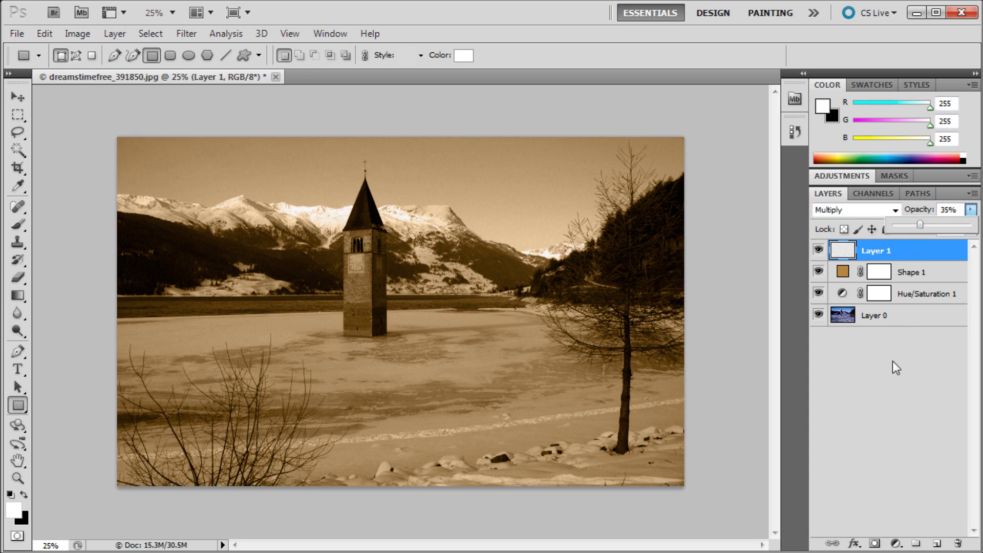
click(862, 366)
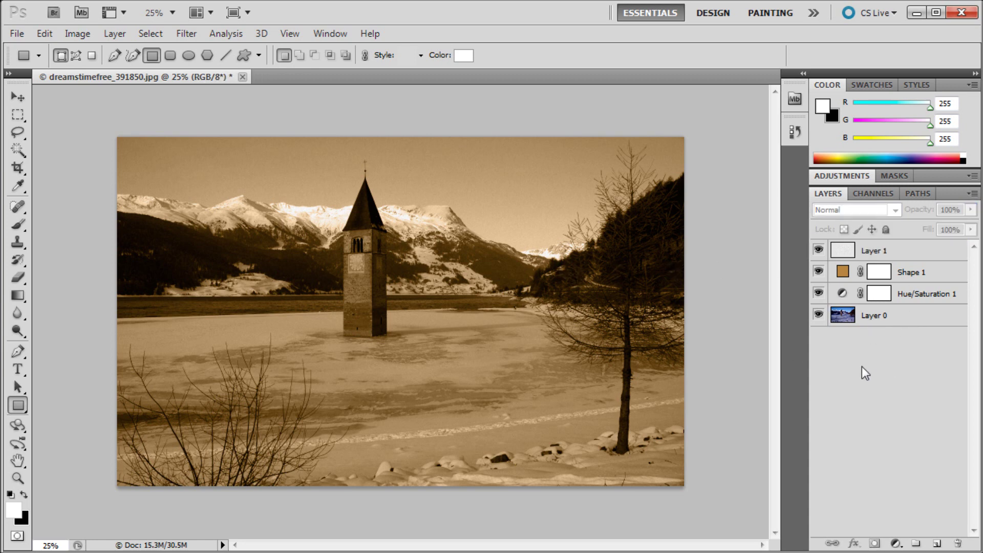
click(819, 250)
Add a new layer on top and fill it with black
click(937, 543)
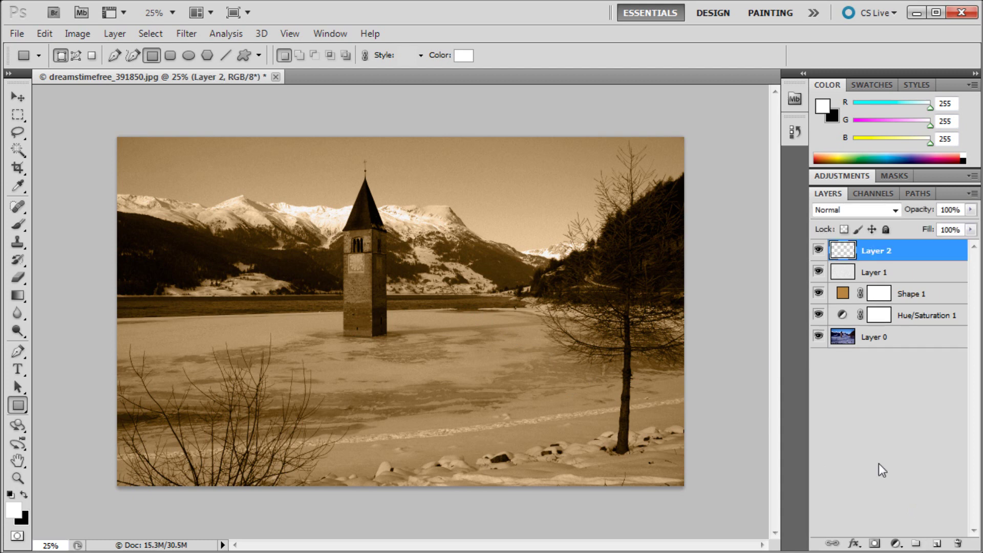
click(23, 494)
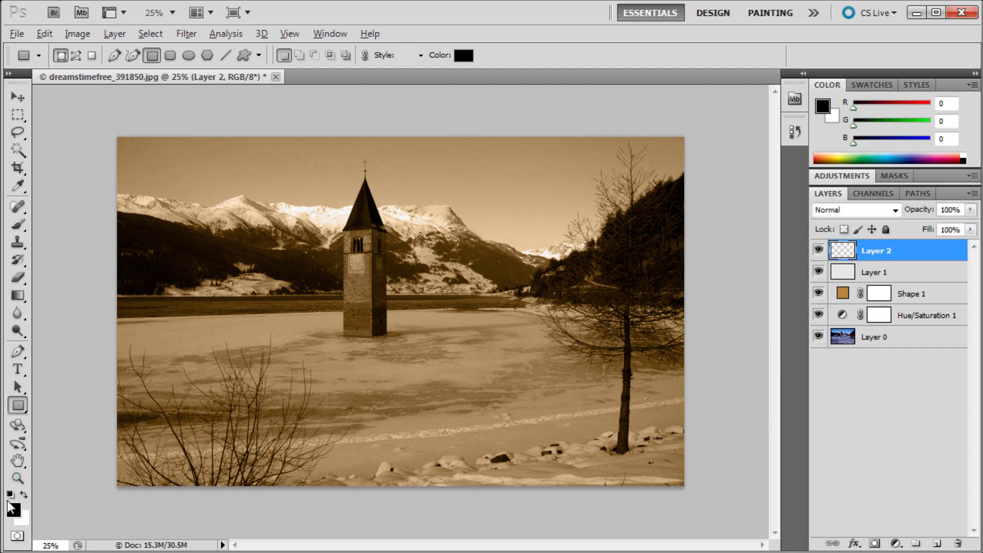
key(alt+BackSpace)
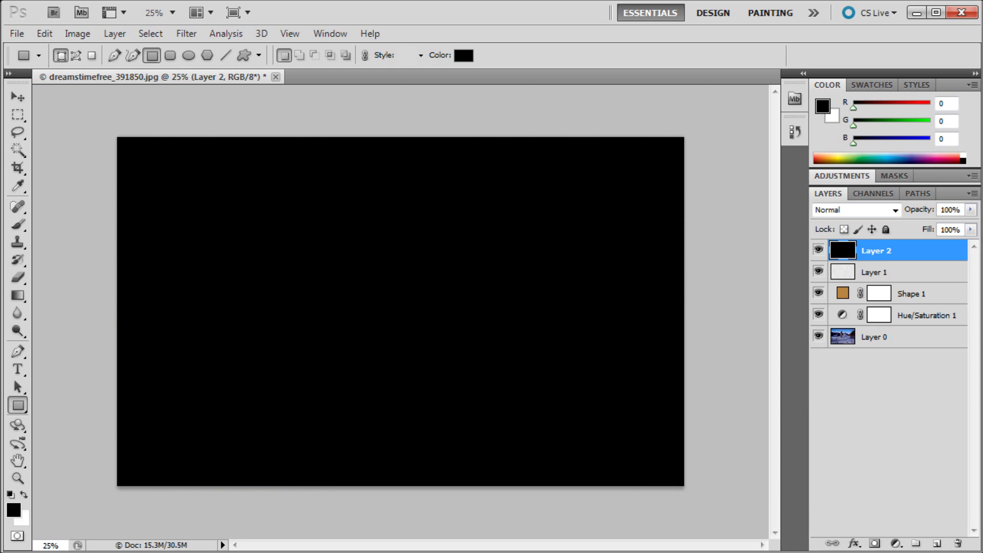
Select an inset rectangle with the Rectangular Marquee and feather it by 100 pixels
click(17, 121)
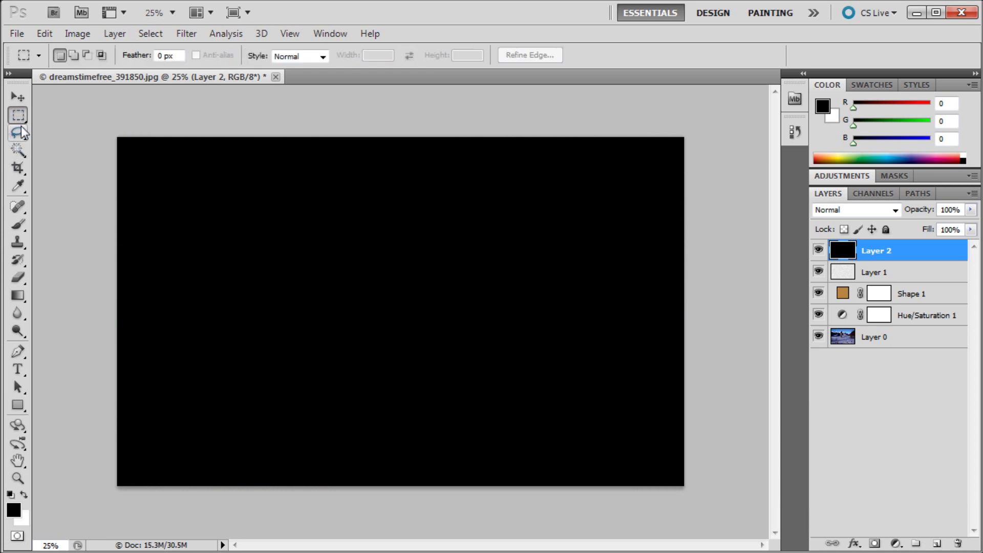
drag(17, 123, 56, 125)
click(56, 115)
drag(511, 411, 627, 442)
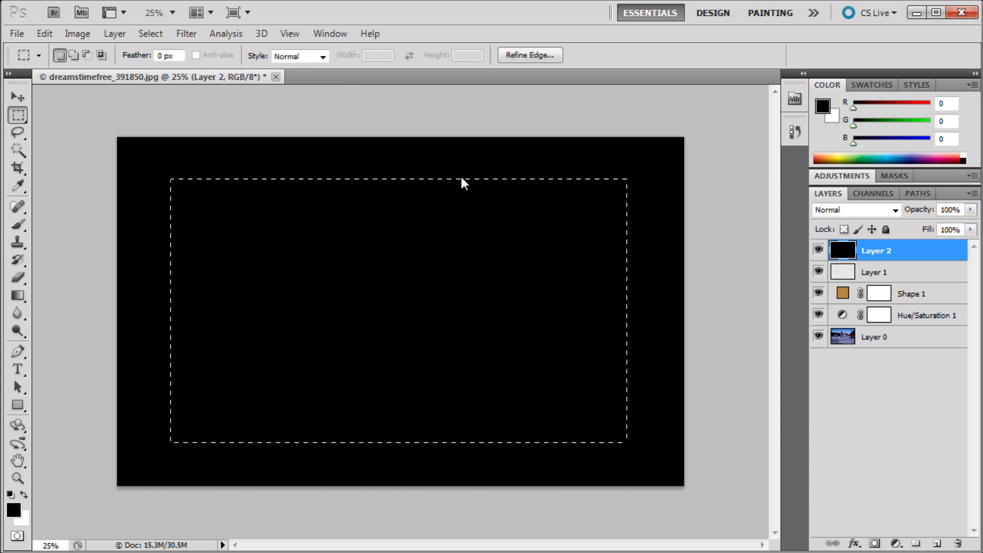
click(148, 36)
mouse_move(190, 202)
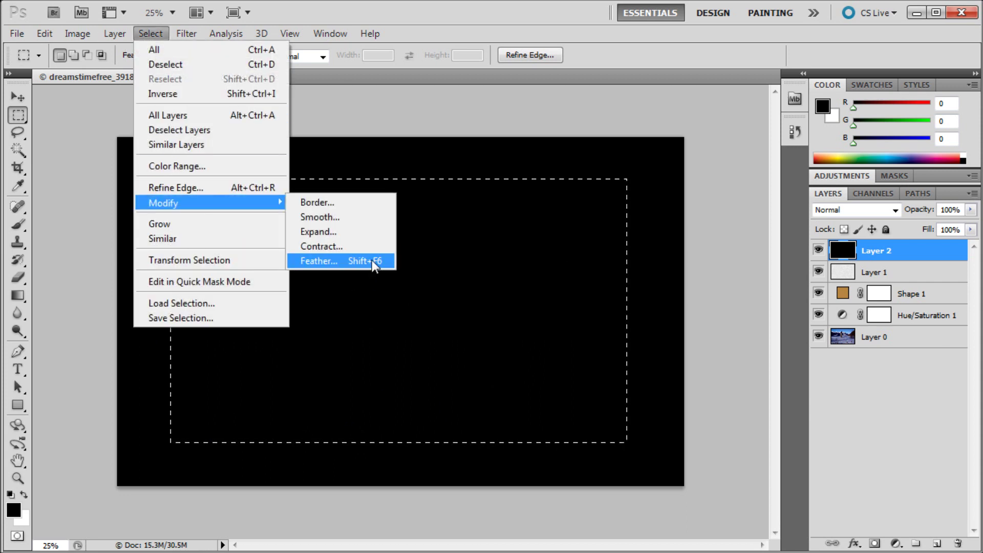
click(370, 263)
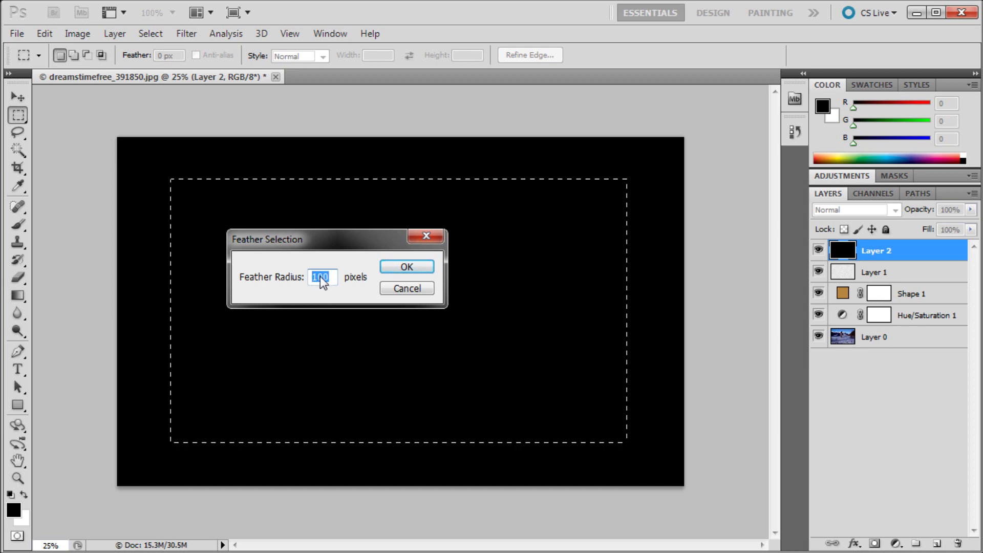
click(414, 267)
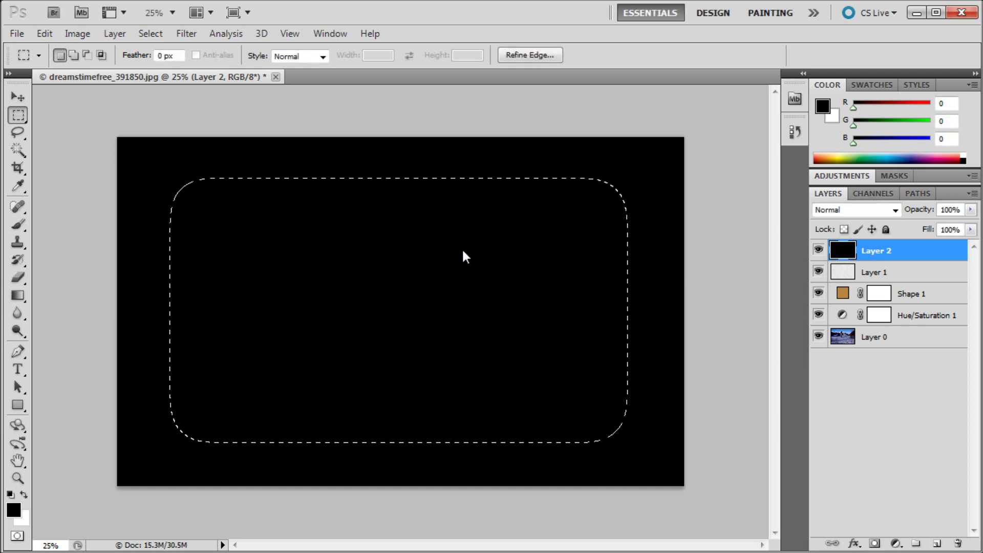
Clear the feathered centre from the black layer, deselect, and set the vignette opacity to about 70%
key(Delete)
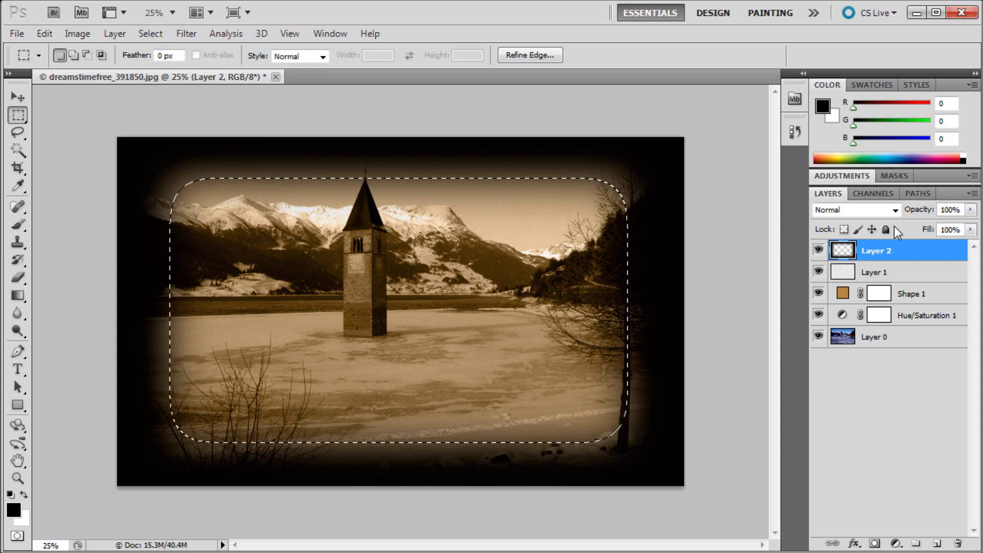
click(970, 210)
mouse_move(969, 227)
mouse_down()
mouse_move(948, 226)
mouse_move(970, 228)
mouse_up()
key(ctrl+d)
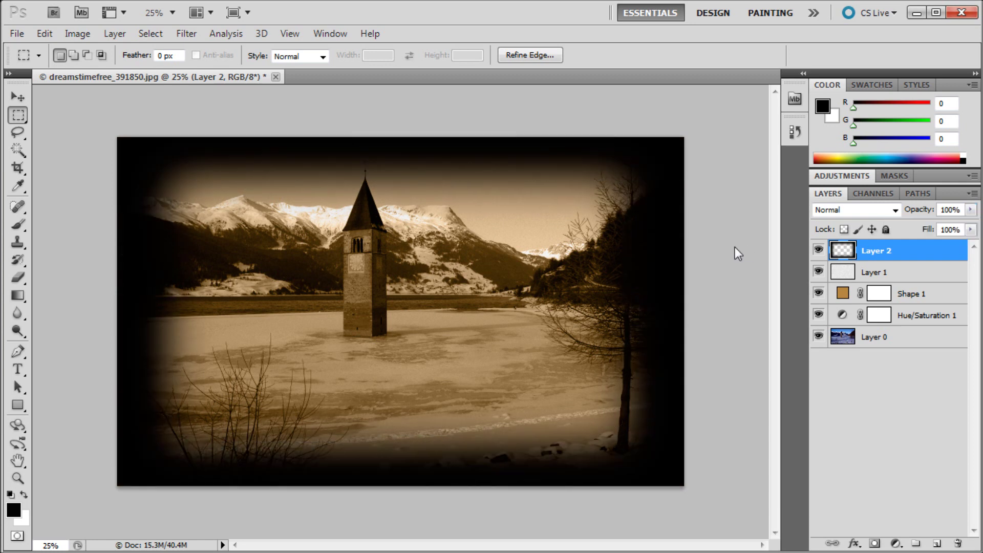
click(971, 210)
drag(947, 226, 950, 227)
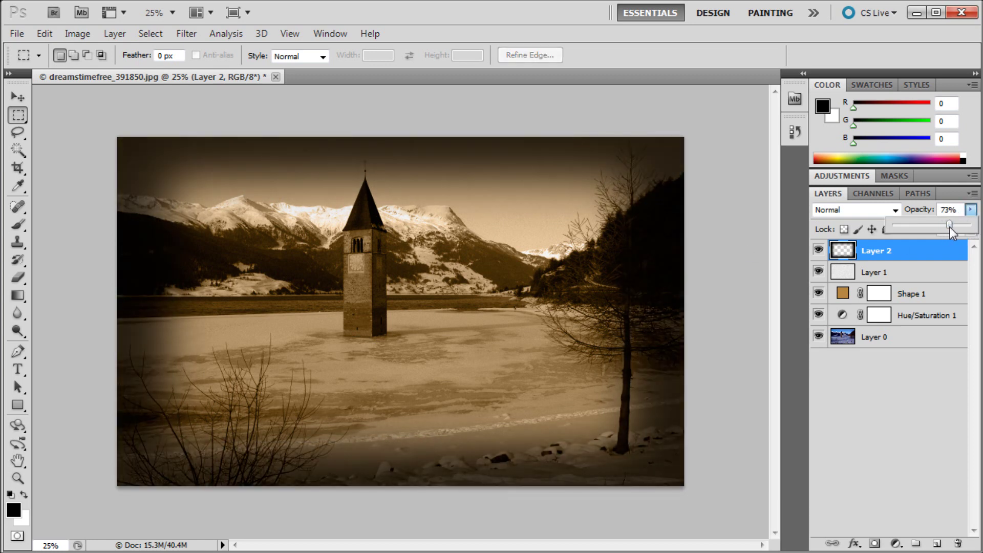